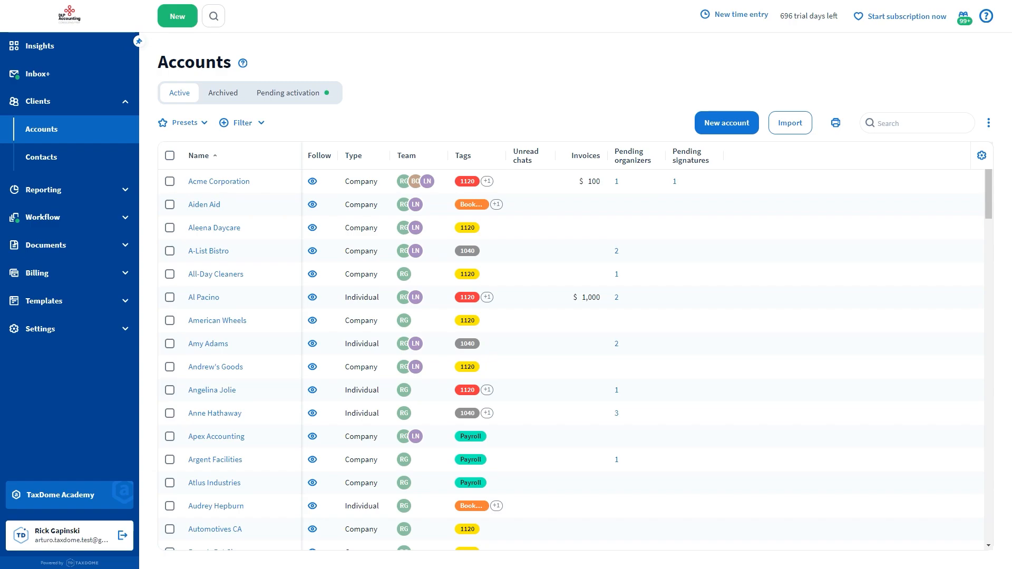
Start a new individual account named Test Client and tag it with 1040 and New Client.
left_click(729, 124)
left_click(728, 204)
type("Test Client")
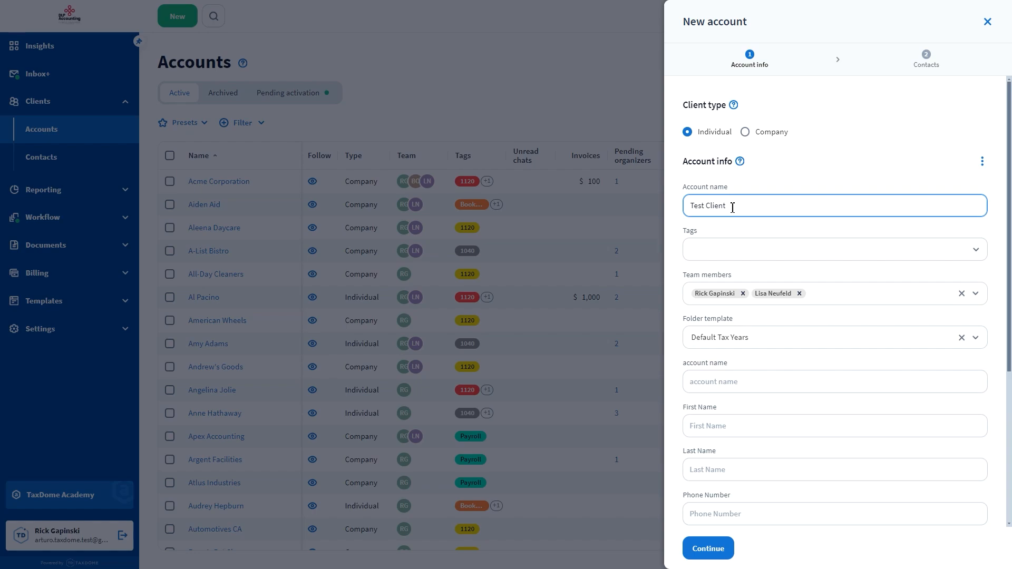
left_click(738, 250)
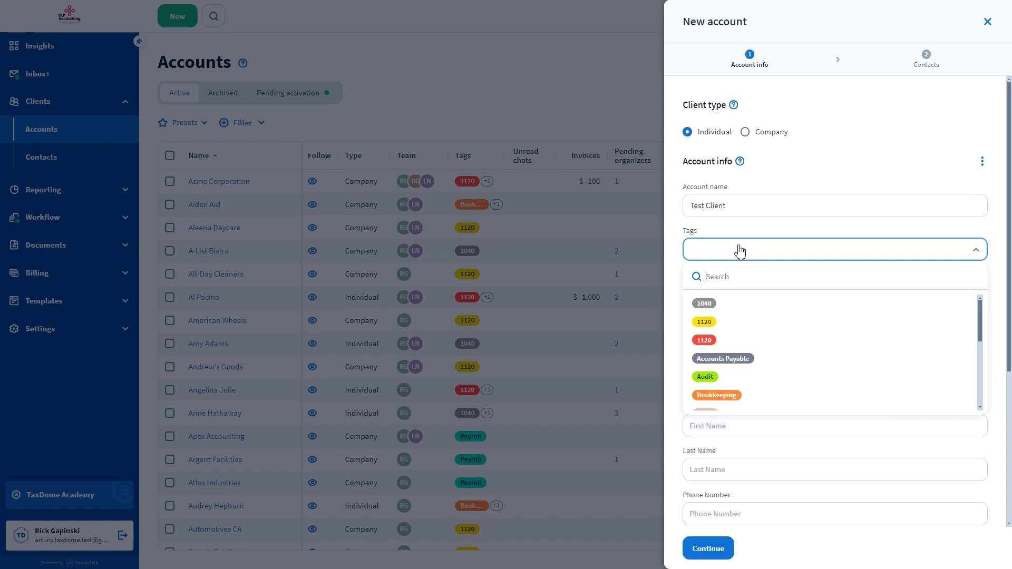
left_click(723, 307)
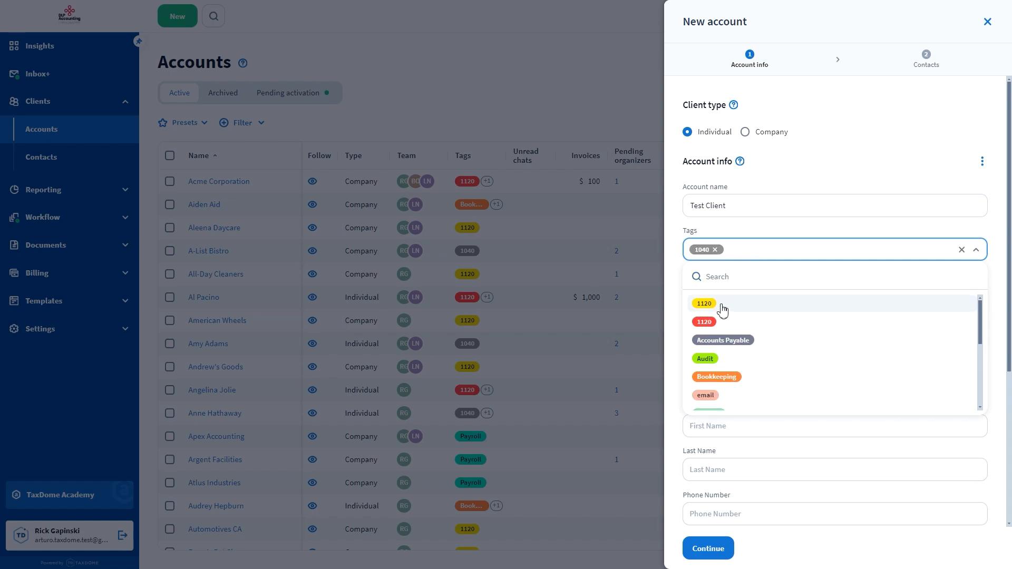
scroll(730, 325, "down", 3)
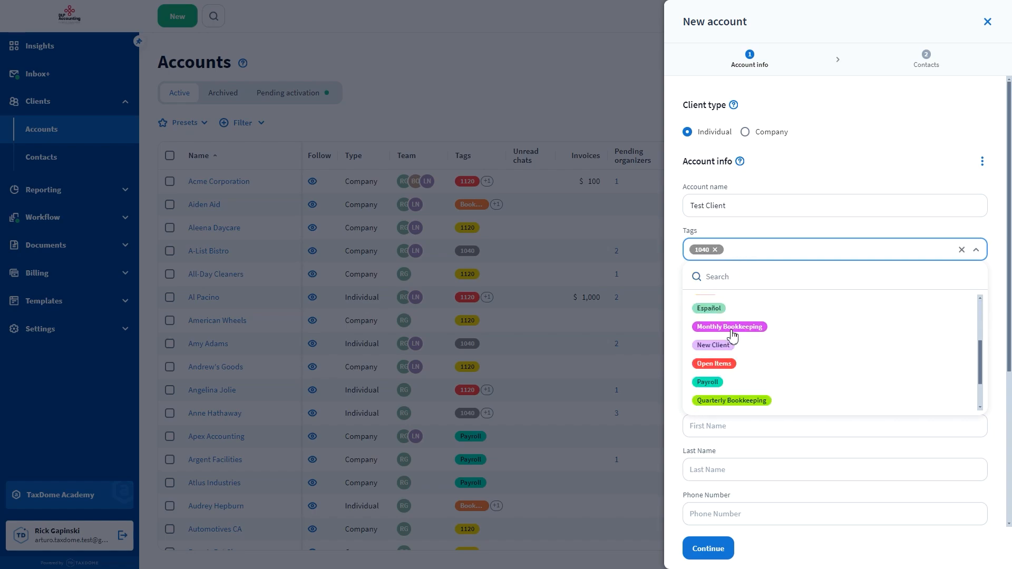
left_click(735, 348)
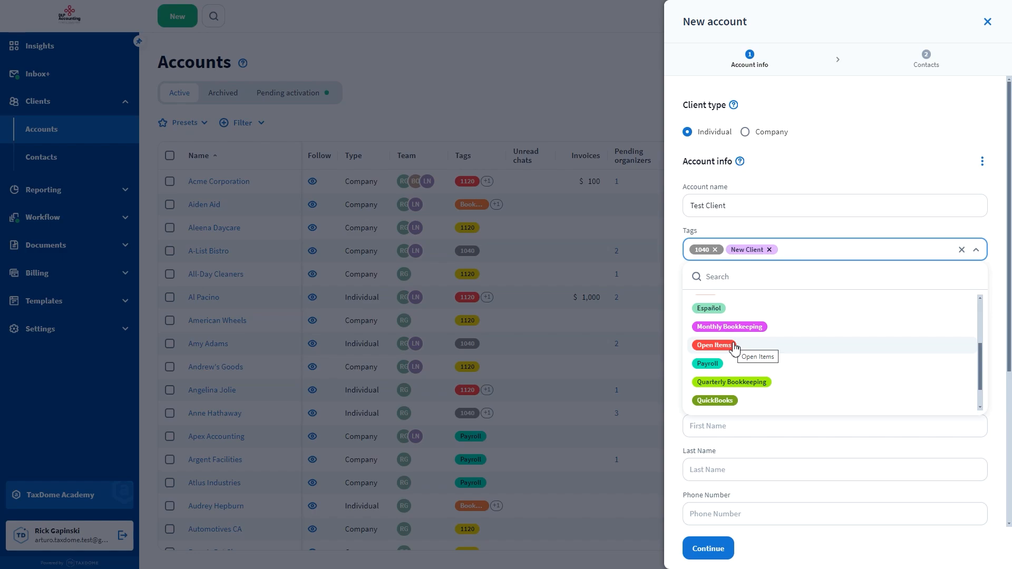
left_click(861, 232)
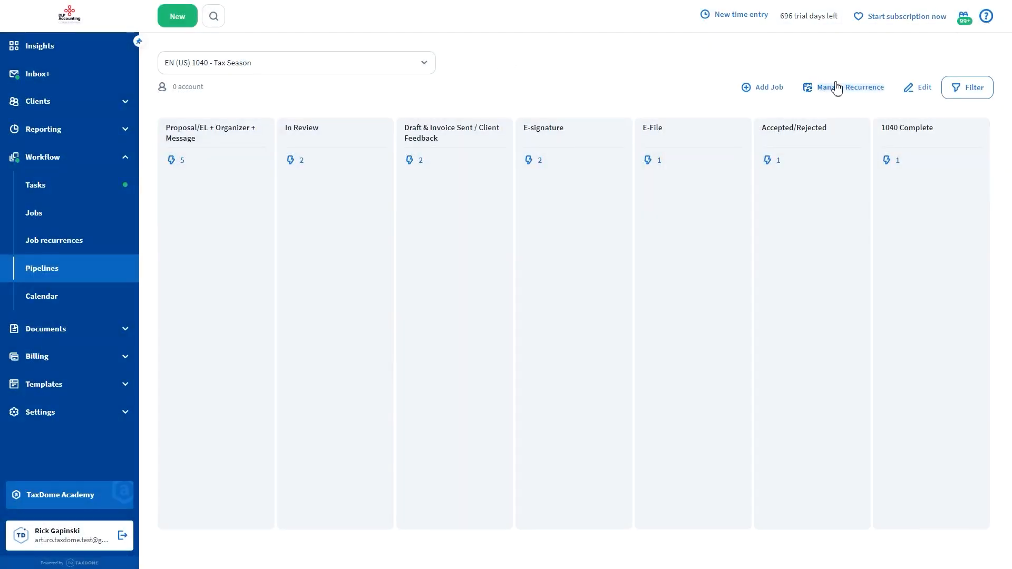
Create a yearly job recurrence for Test Client in the EN (US) 1040 - Tax Season pipeline, starting Mar-02-2024.
left_click(837, 86)
left_click(856, 24)
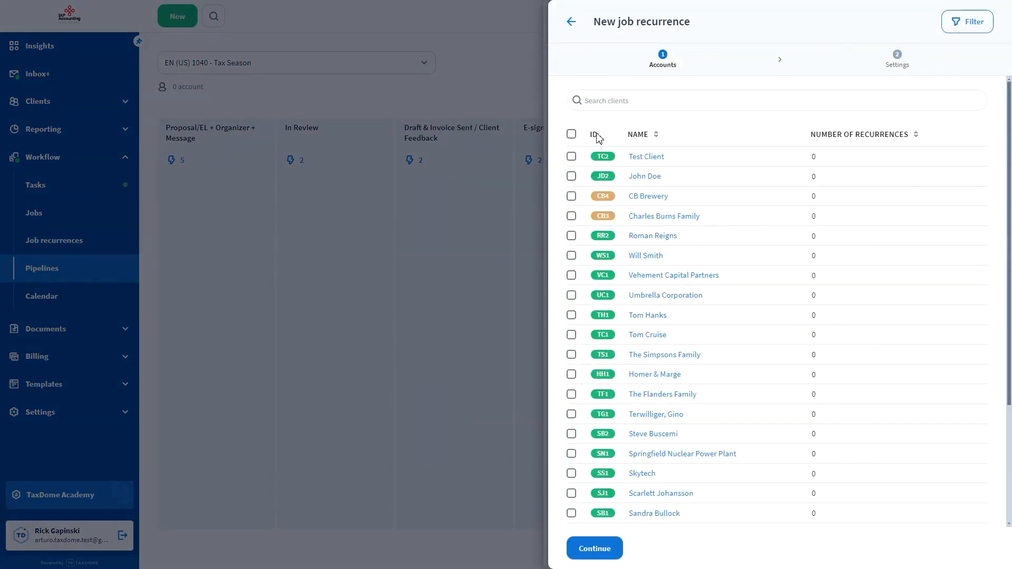
left_click(571, 156)
left_click(582, 549)
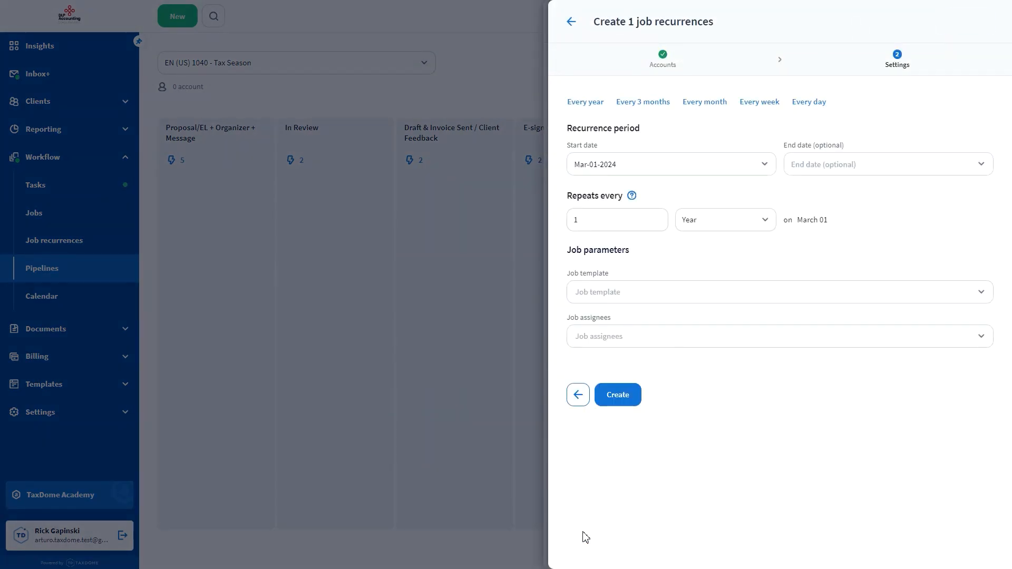
left_click(687, 165)
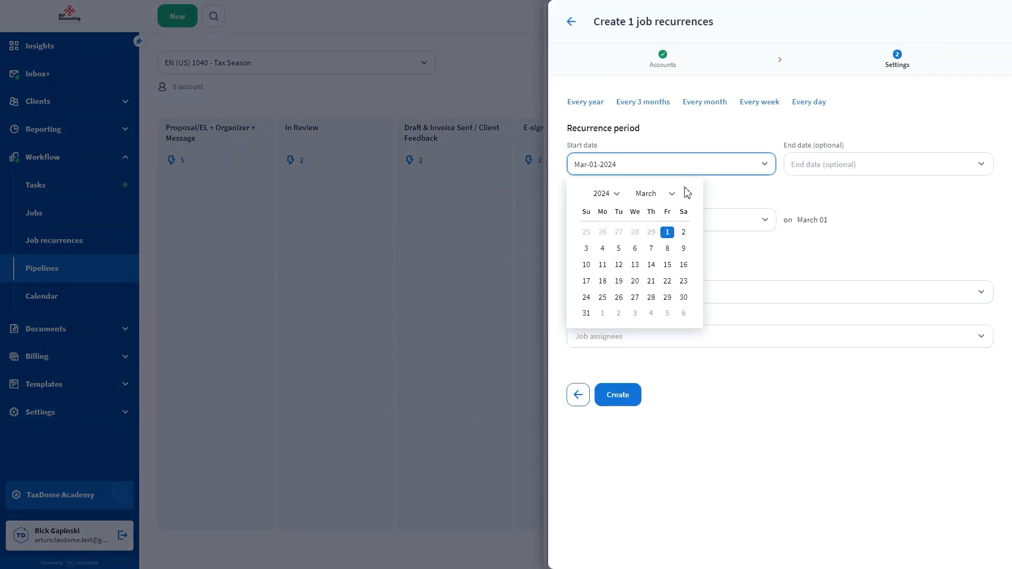
left_click(684, 232)
left_click(623, 397)
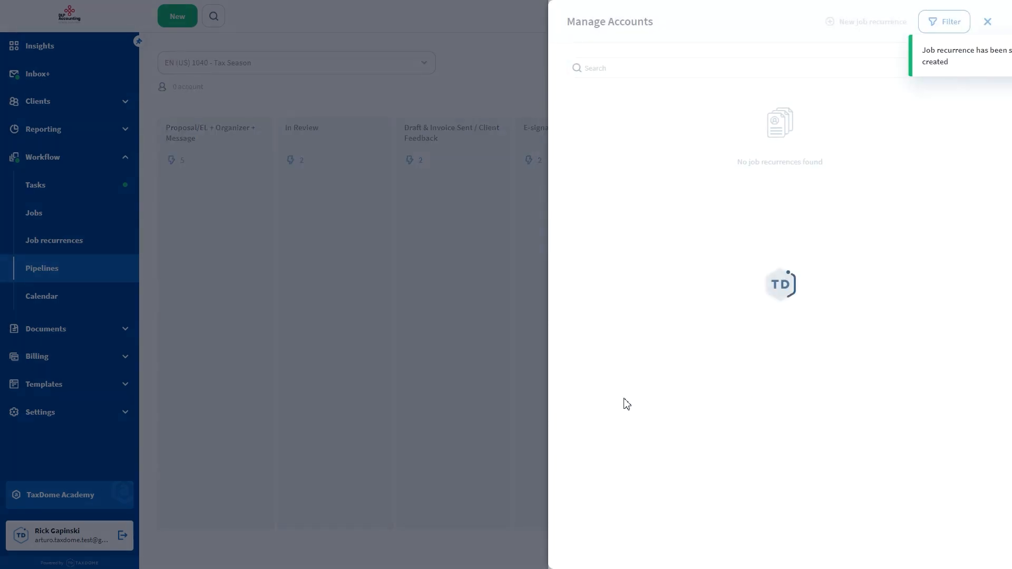
left_click(500, 359)
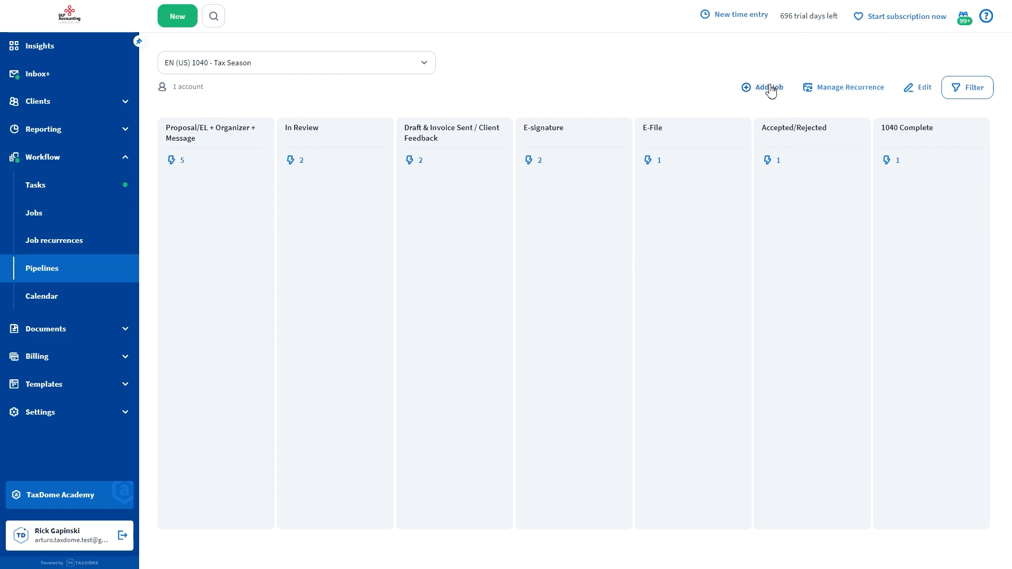
Add a job for Test Client to the EN (US) 1040 - Tax Season pipeline using the Tax Return Job template, keeping all scheduled automations.
left_click(771, 91)
left_click(764, 97)
type("test cl")
left_click(733, 160)
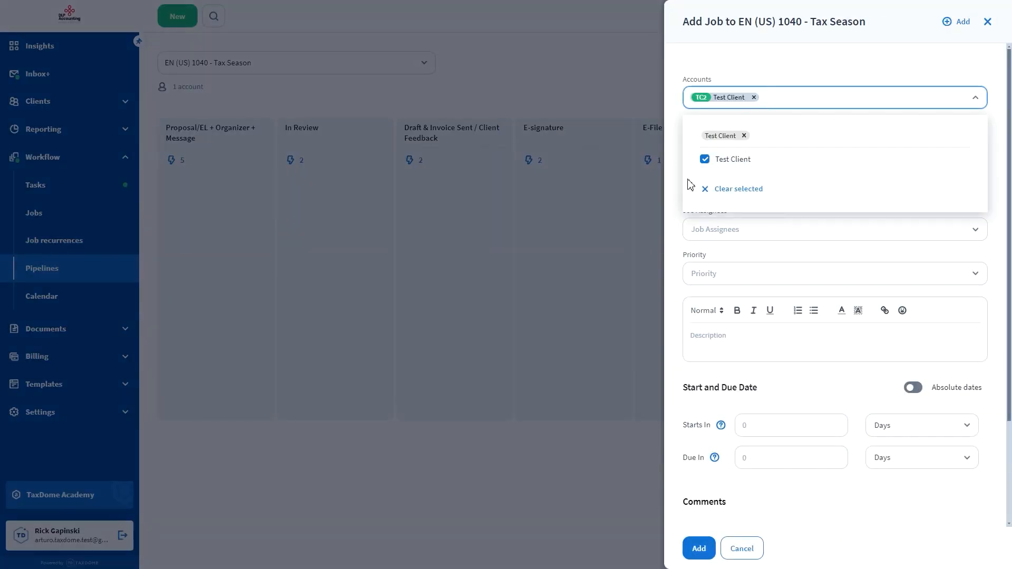
left_click(671, 190)
left_click(742, 147)
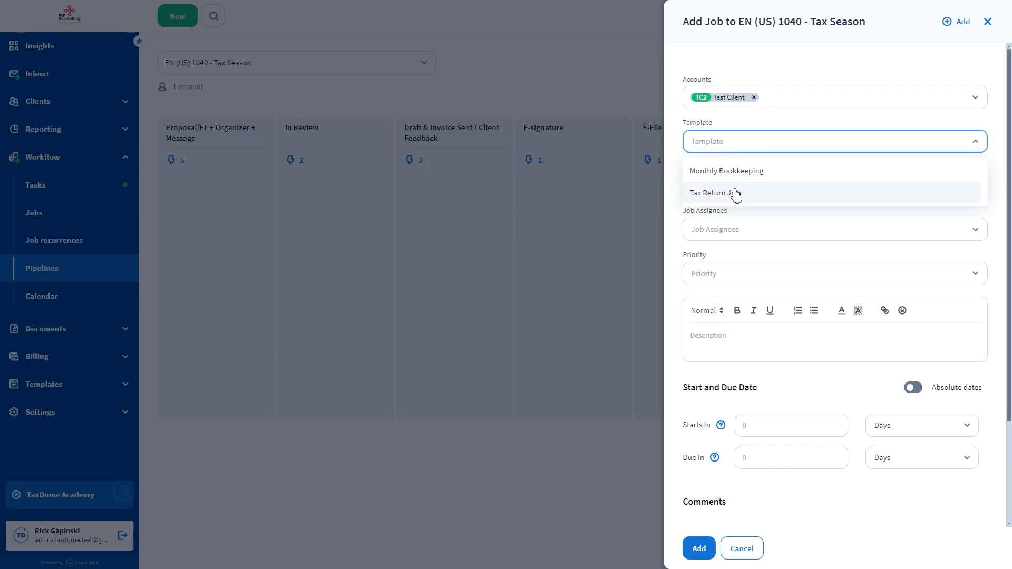
left_click(735, 193)
left_click(699, 549)
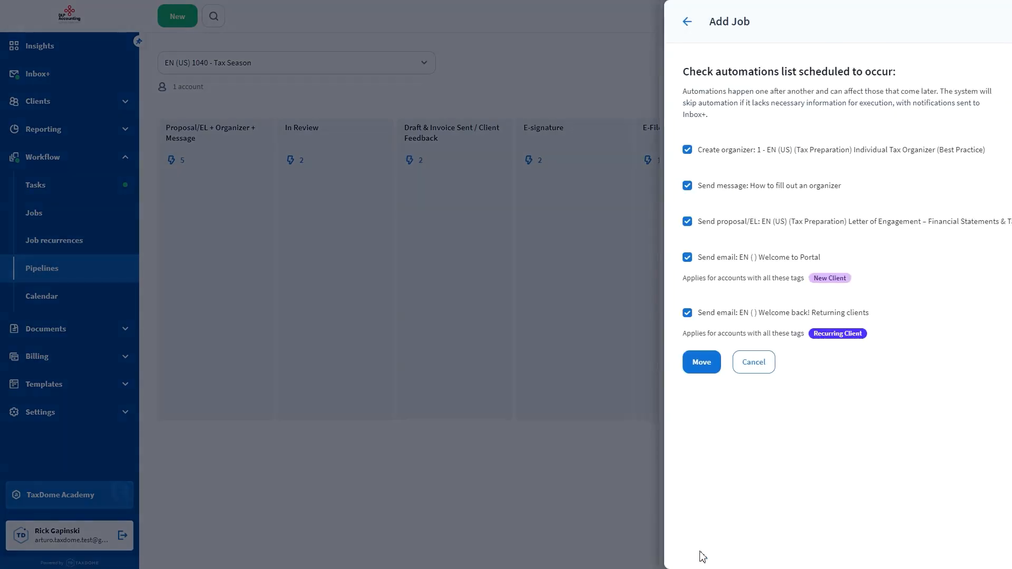
left_click(709, 363)
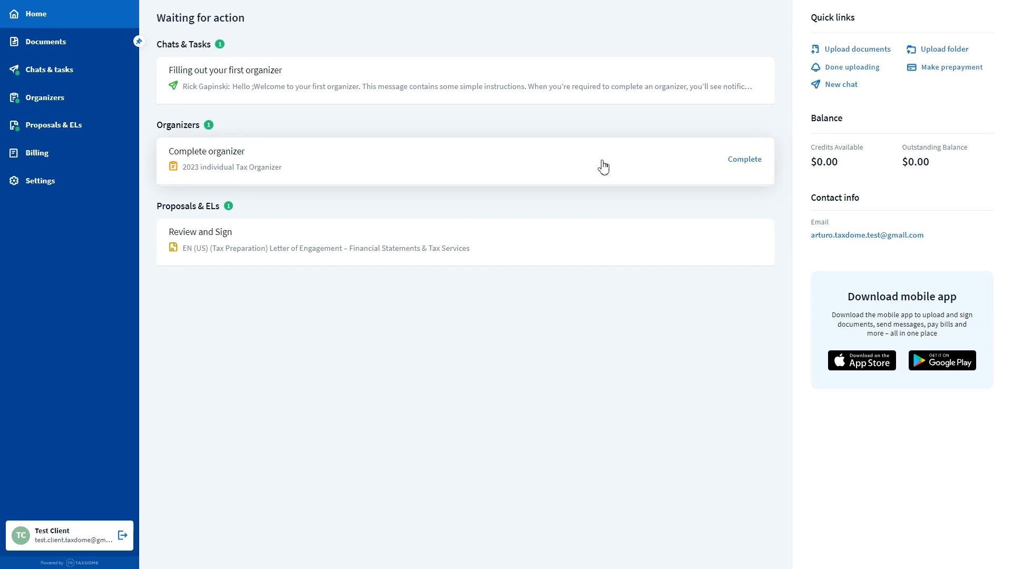
Open the 2023 individual Tax Organizer in the client portal and look through its Taxpayer info questions.
left_click(743, 161)
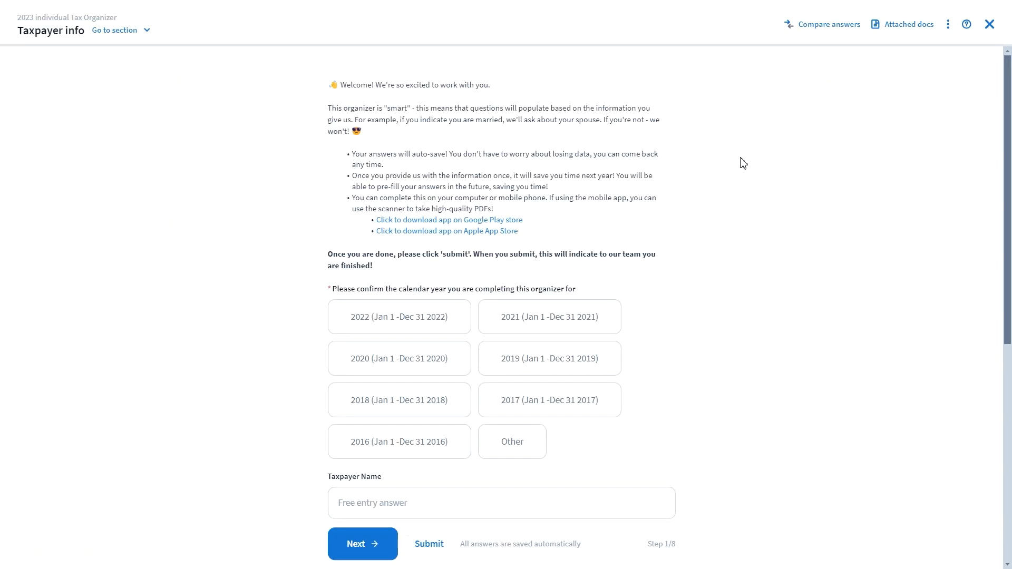
scroll(548, 213, "down", 5)
scroll(545, 219, "down", 3)
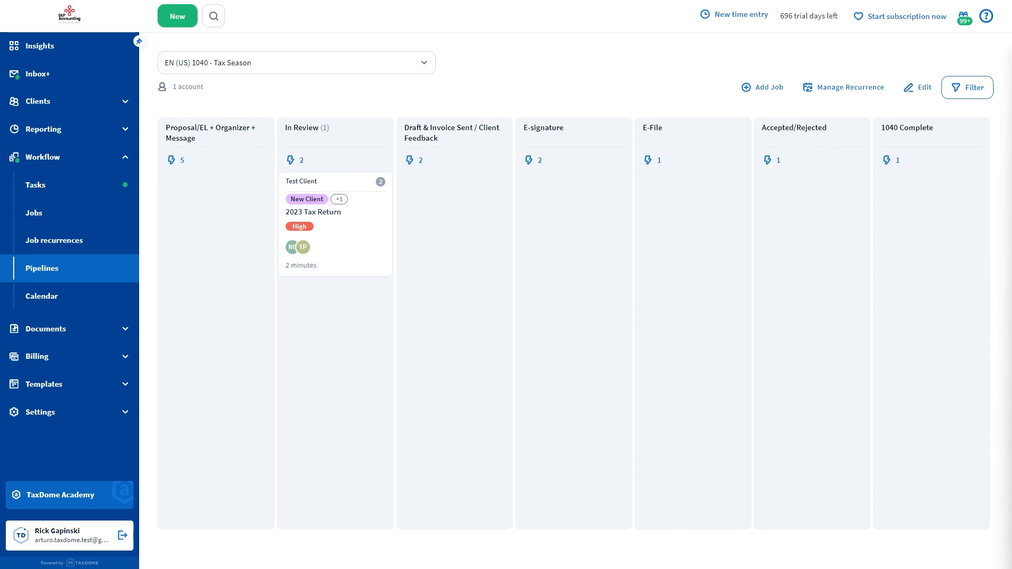
Mark the planned review task in Test Client's 2023 Tax Return job as Completed and save the job.
left_click(369, 249)
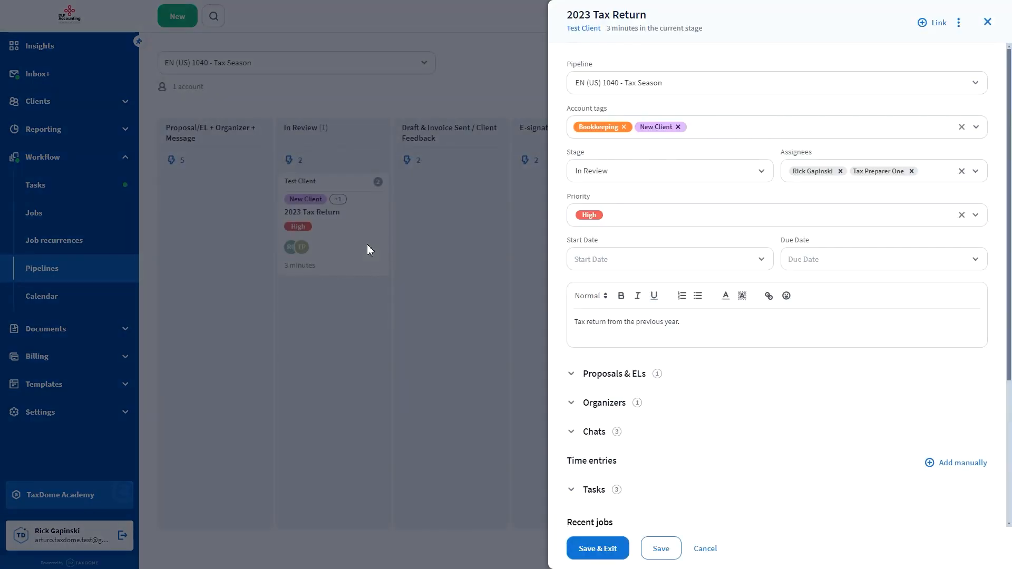
scroll(644, 395, "down", 4)
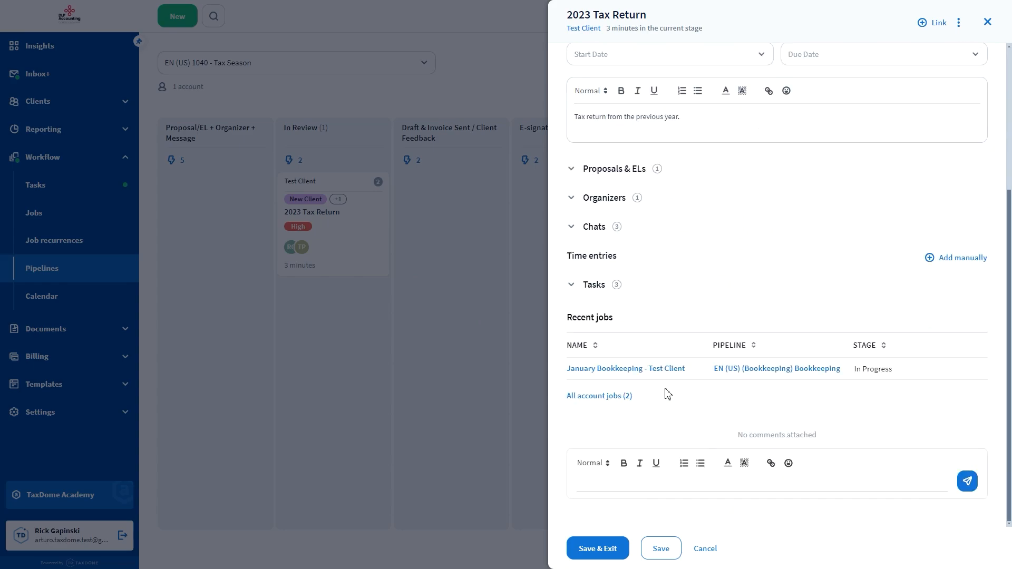
left_click(576, 285)
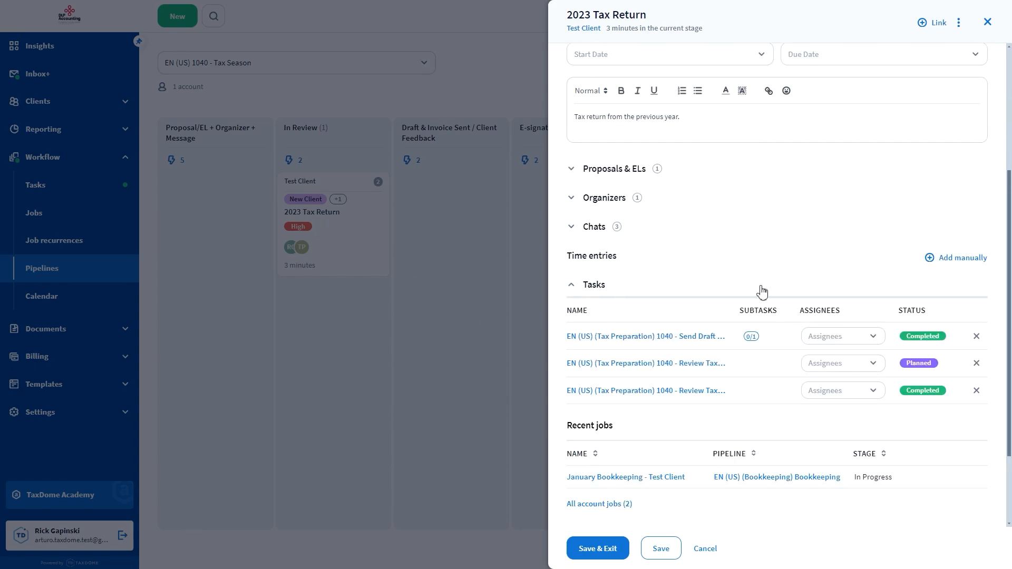
left_click(916, 364)
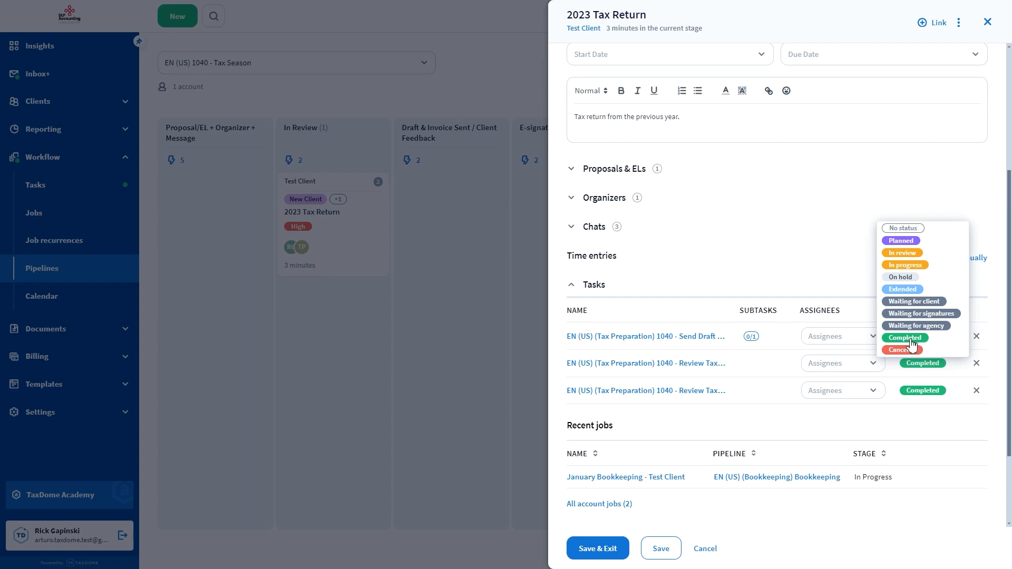
left_click(914, 340)
left_click(594, 548)
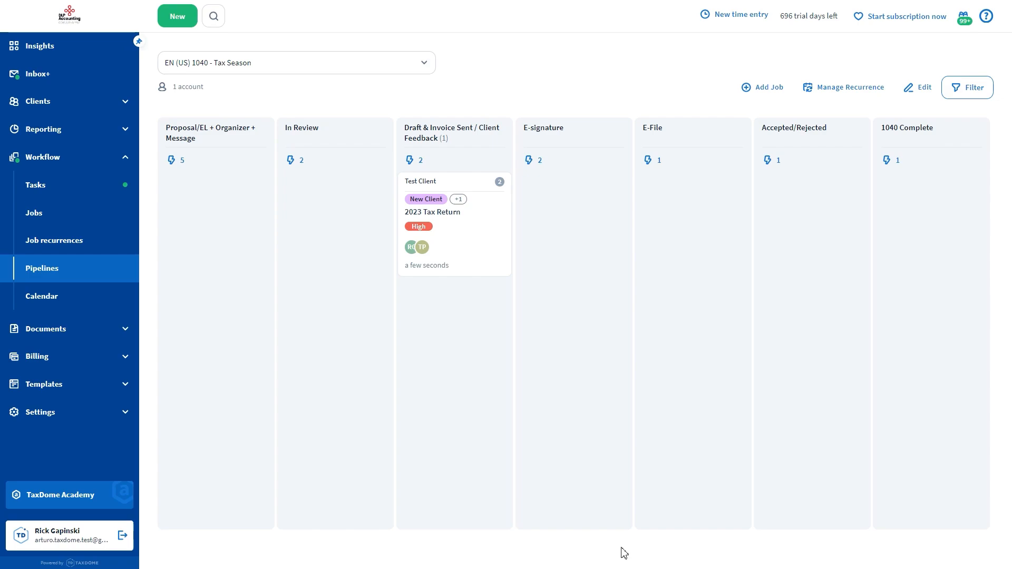
Edit the EN (US) 1040 - Tax Season pipeline to make it available to the first listed employee and Tax Preparer One.
left_click(923, 90)
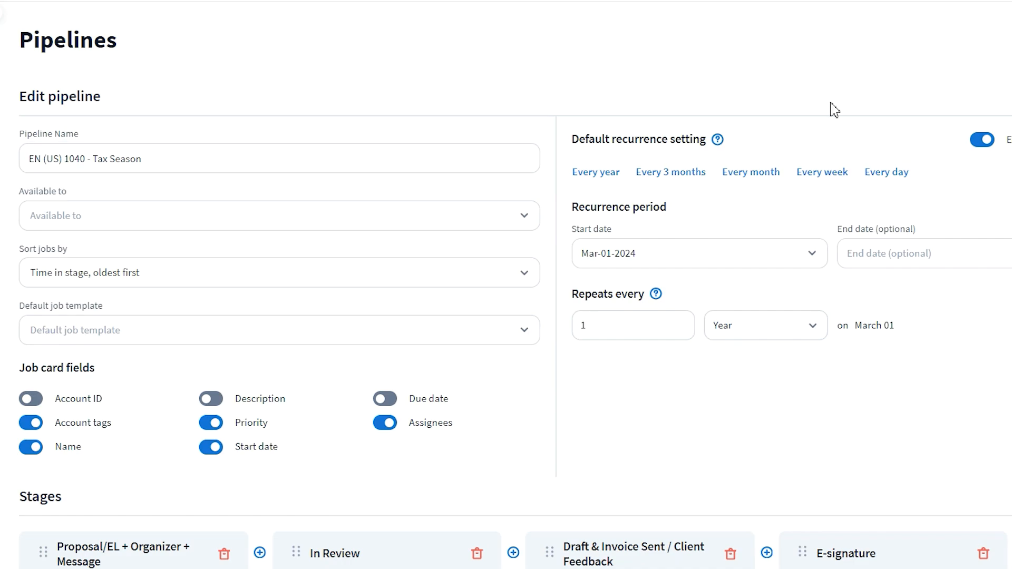
left_click(516, 232)
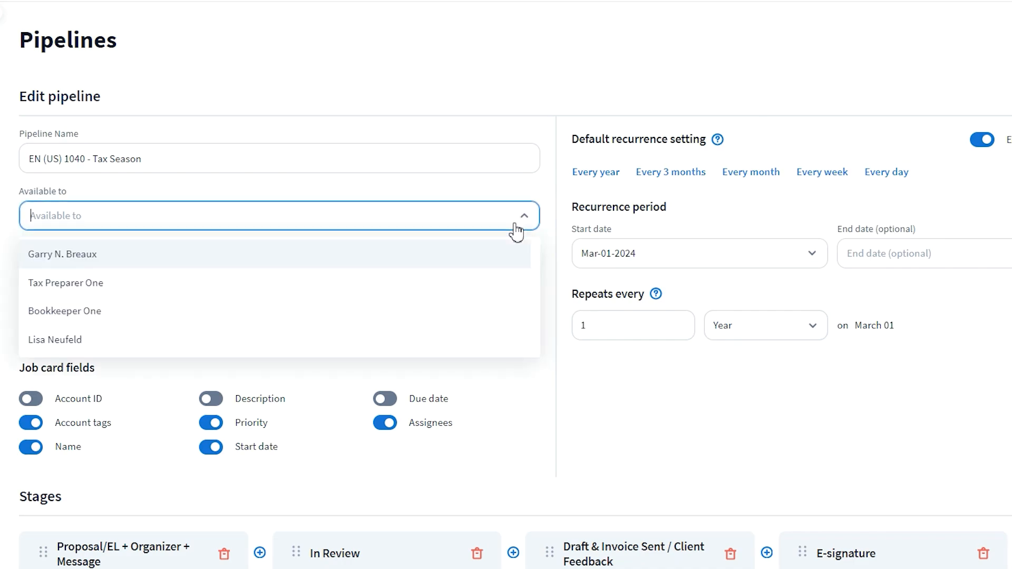
left_click(431, 258)
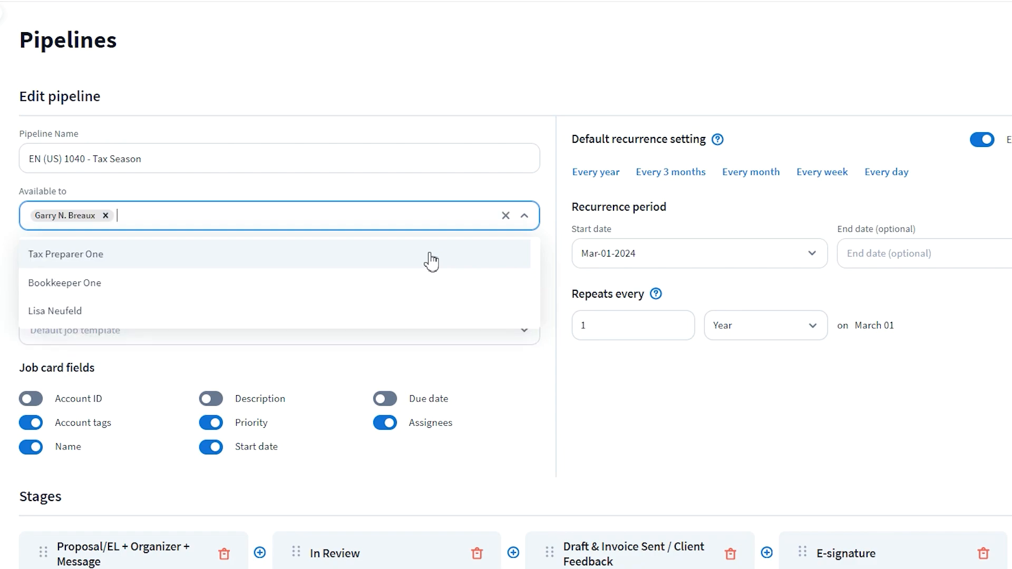
left_click(431, 258)
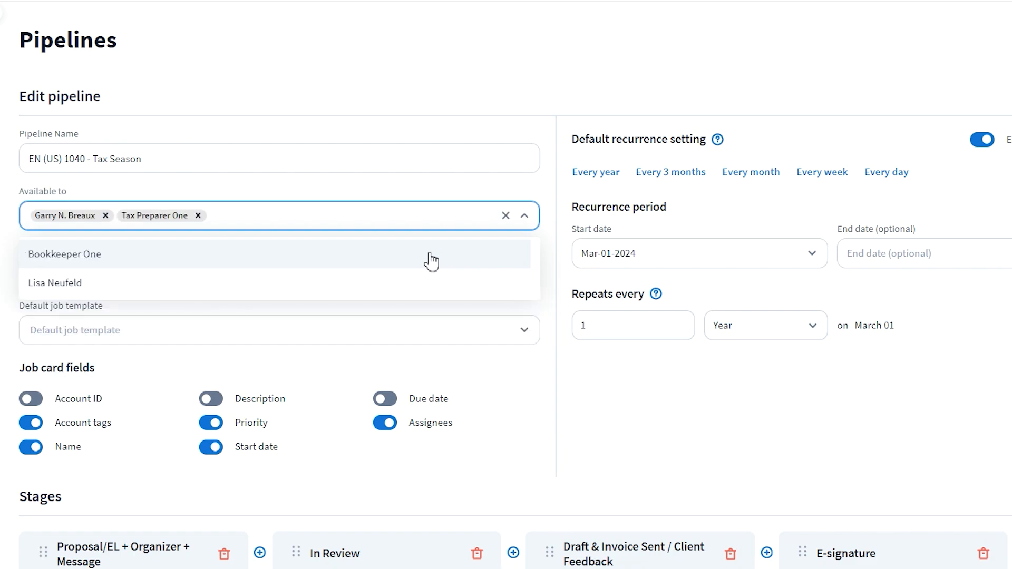
left_click(594, 450)
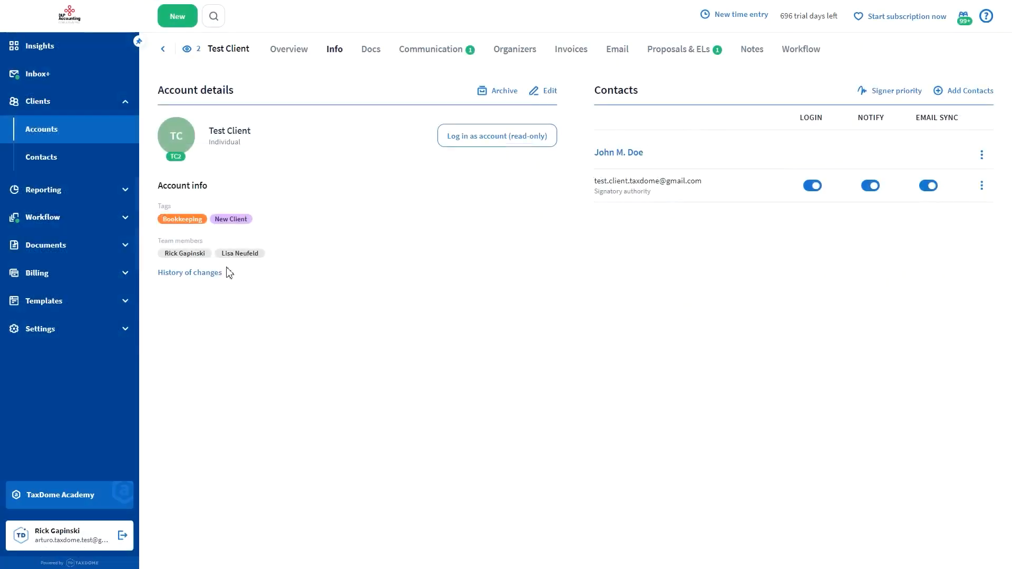
Add the employee listed between Bookkeeper One and Tax Preparer One to the Test Client account's team members.
left_click(546, 94)
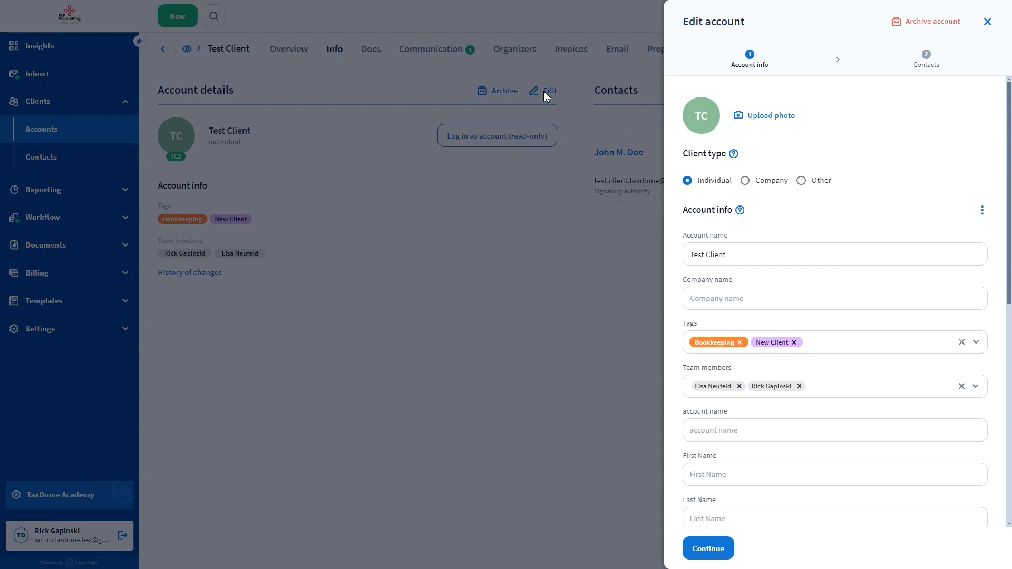
left_click(790, 387)
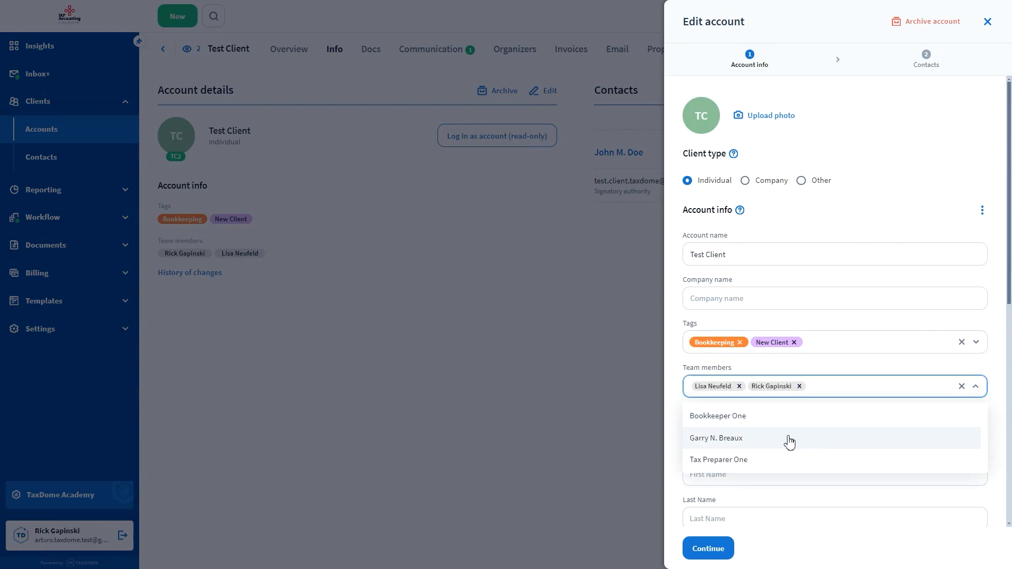
left_click(813, 440)
left_click(708, 549)
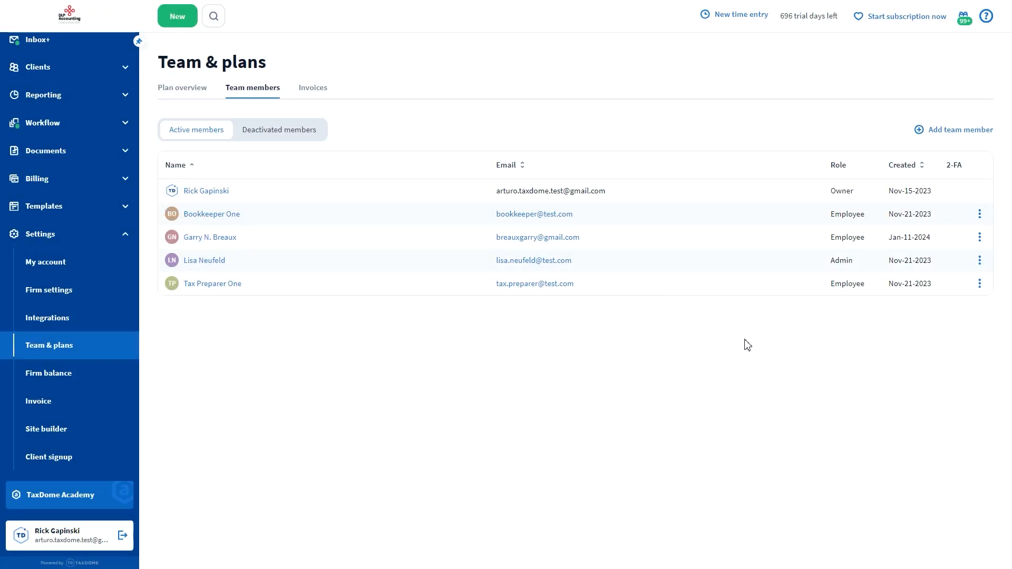
Turn on the View all accounts access right for the employee created on Jan-11-2024 and save.
left_click(982, 238)
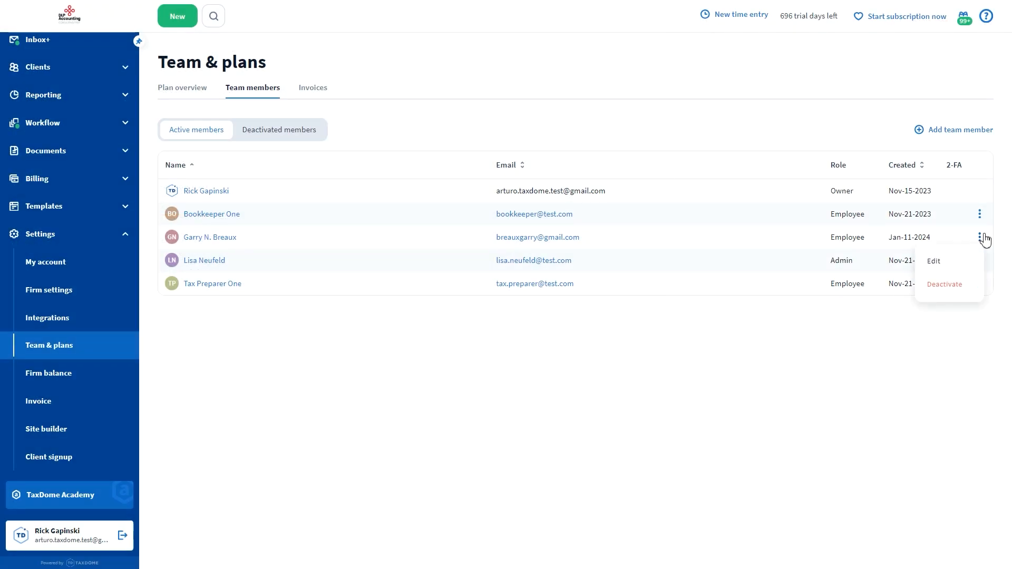
left_click(941, 261)
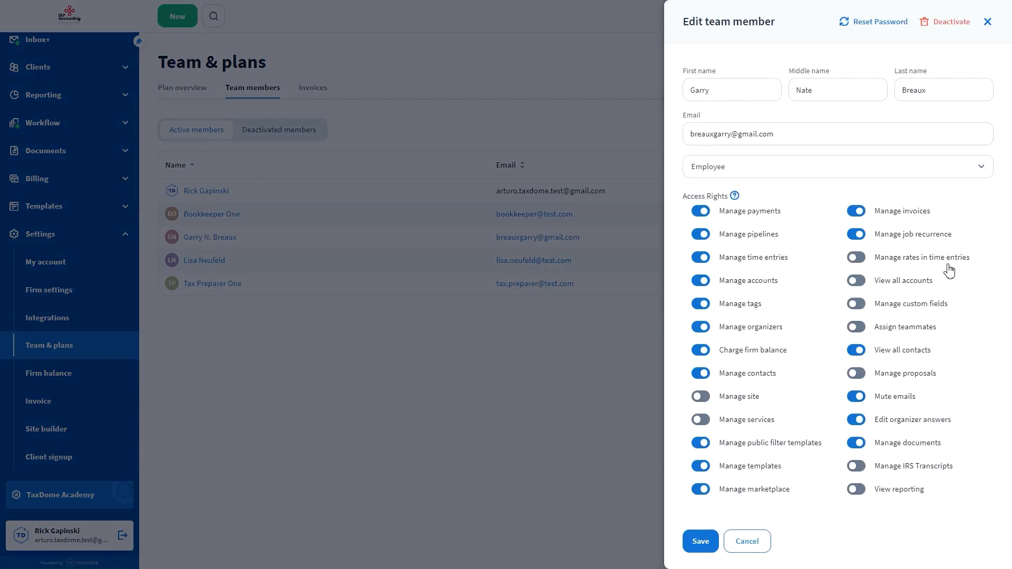
left_click(910, 282)
left_click(695, 543)
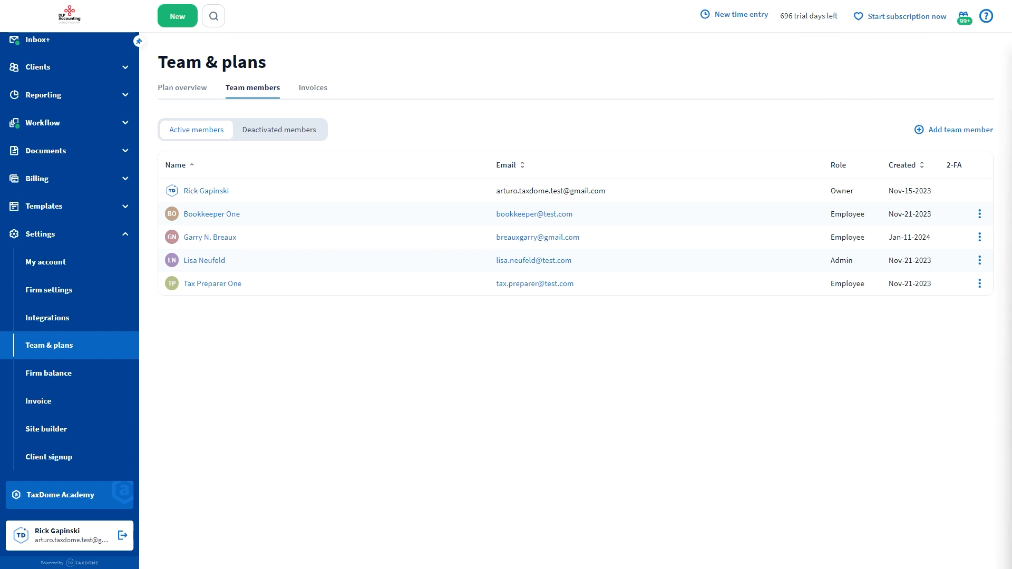
Log in as the employee created on Jan-11-2024 and open a workflow pipeline to check their access.
left_click(216, 238)
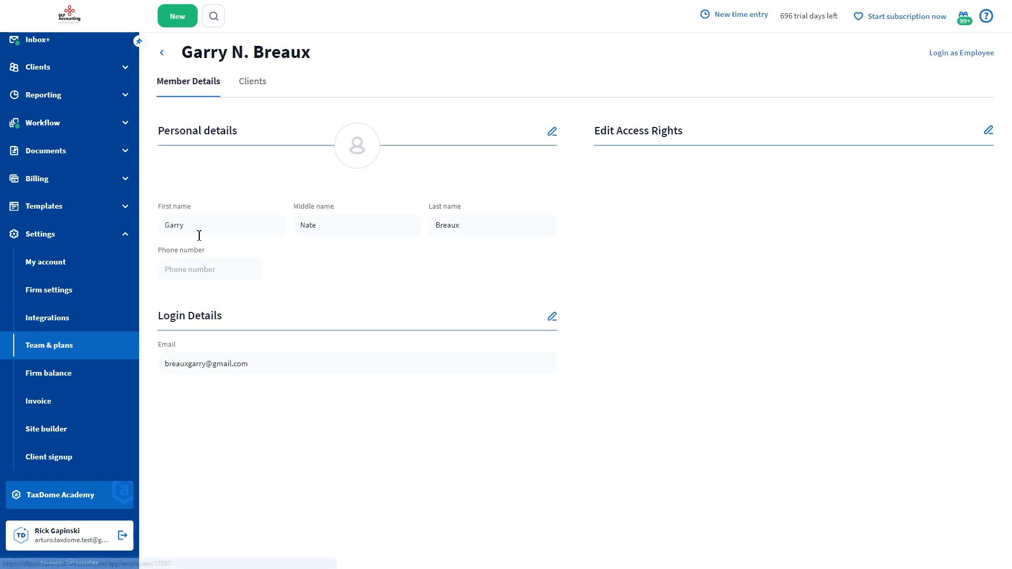
left_click(963, 55)
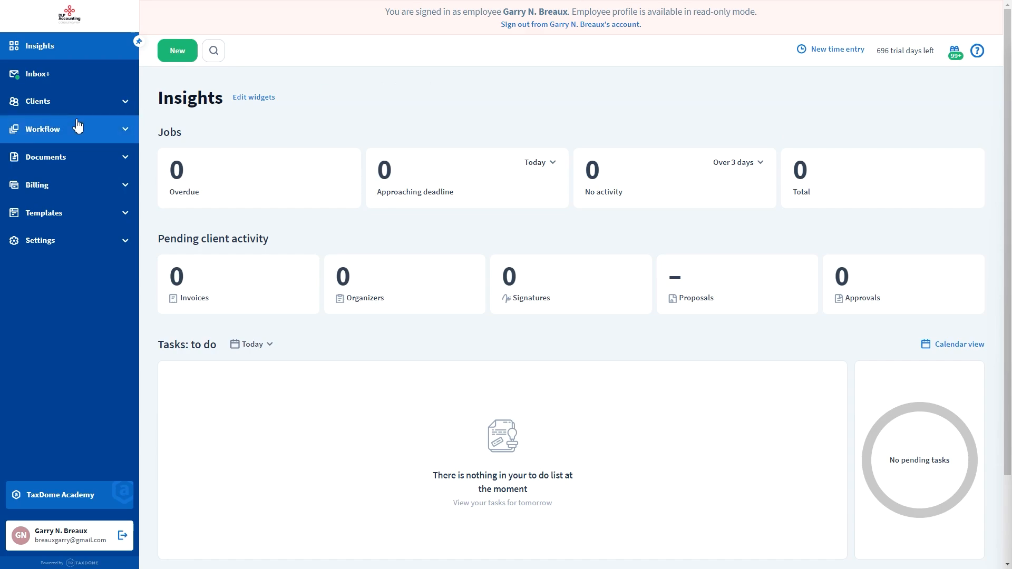
left_click(38, 134)
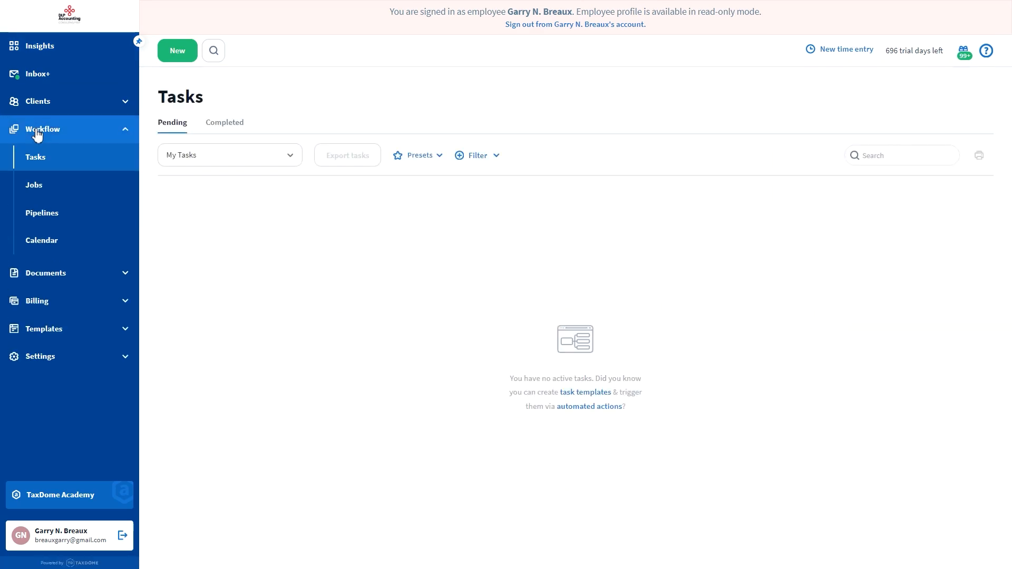
left_click(41, 213)
left_click(241, 182)
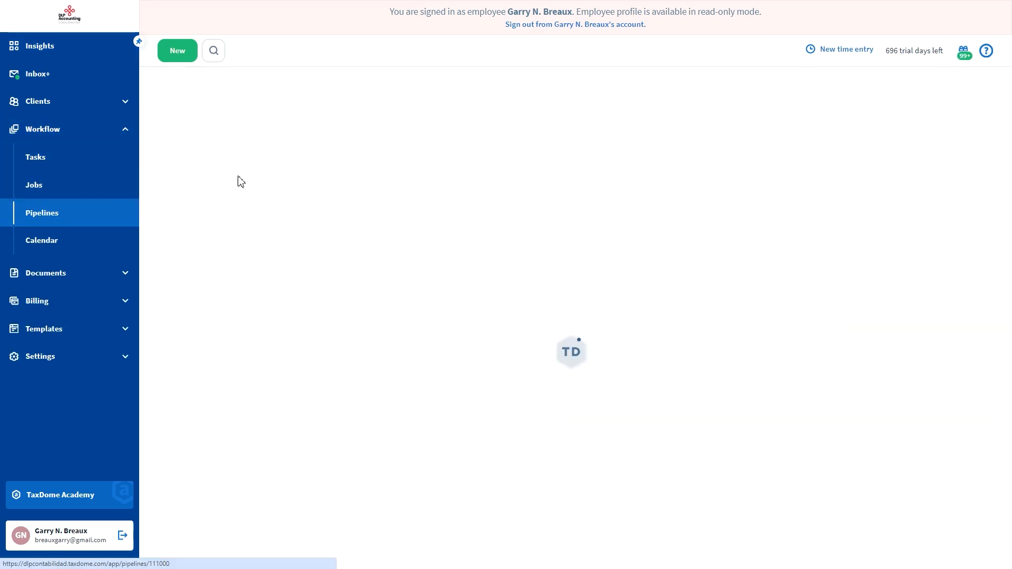